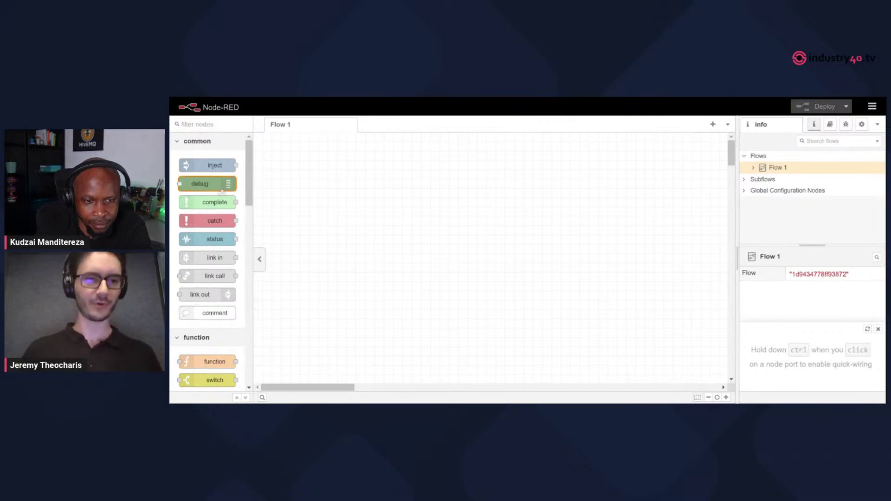
Find the mqtt nodes in the palette and place an mqtt in node on Flow 1
scroll(219, 260, "down", 3)
scroll(220, 264, "up", 3)
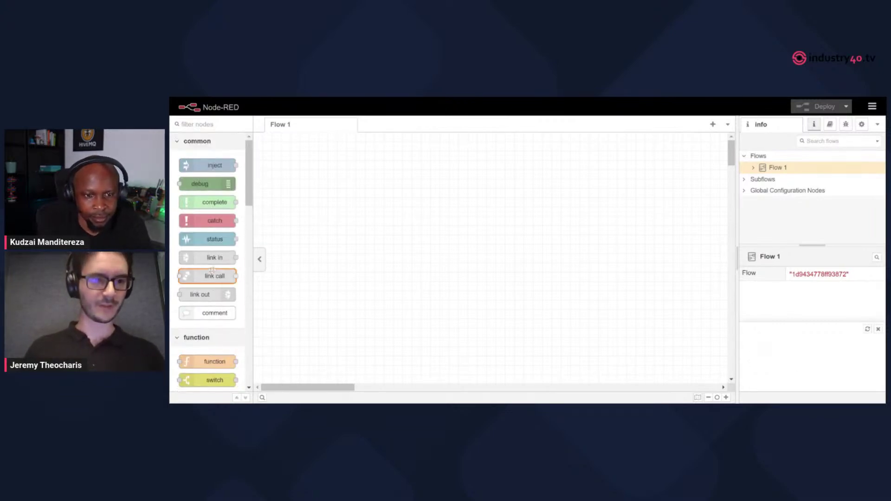
type("mqtt")
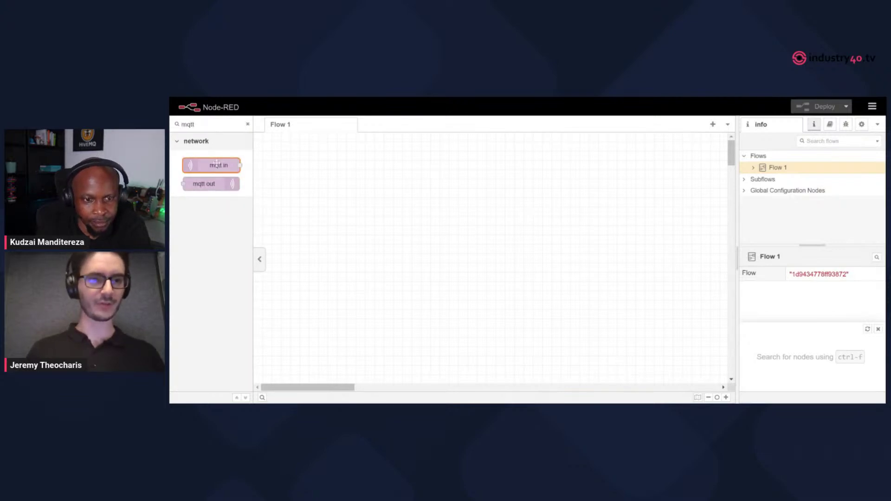
left_click_drag(212, 166, 369, 181)
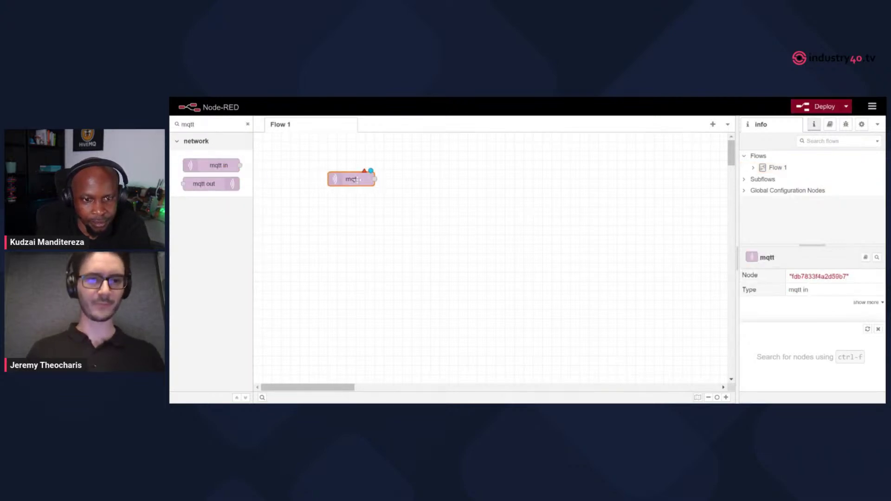
Configure the mqtt in node with a new broker, server united-manufacturing-hub-mqtt, and subscribe it to the topic ia/#
double_click(353, 179)
left_click(703, 183)
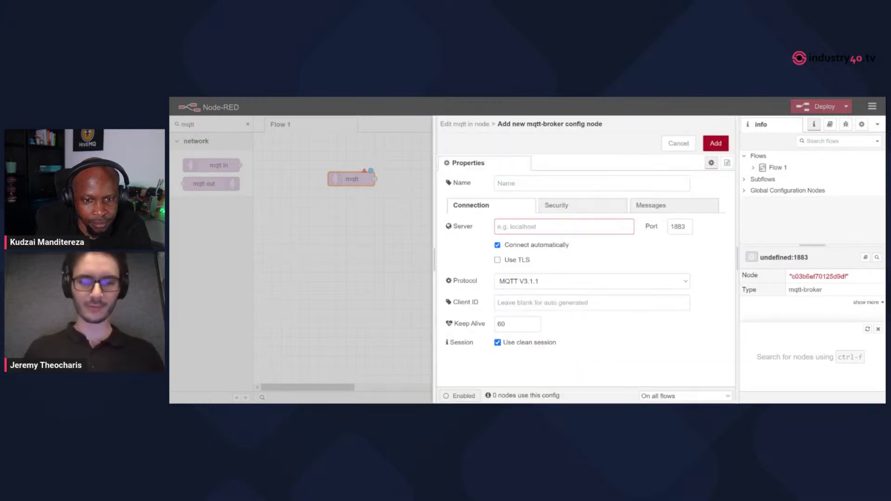
type("united-manufact")
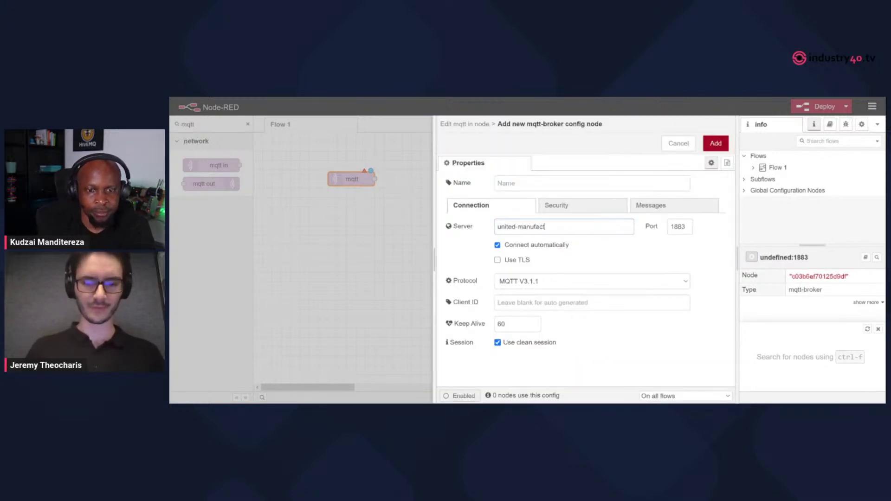
type("uring-mqtt")
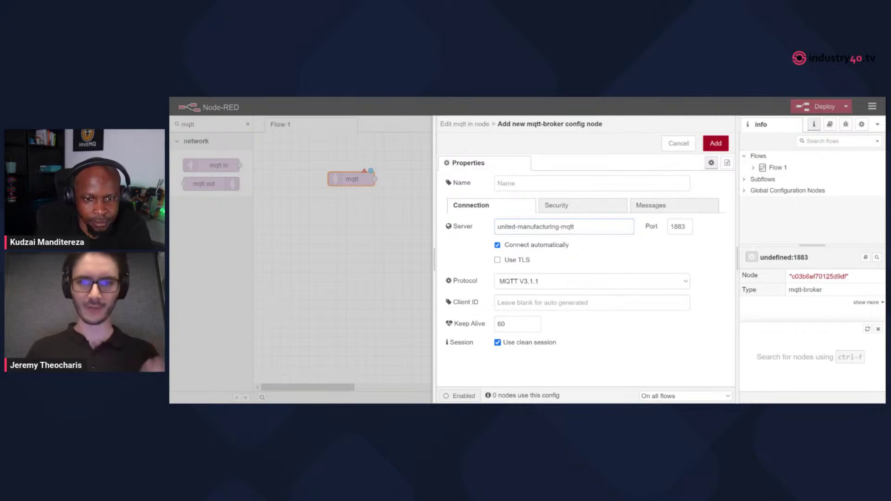
type("hub-")
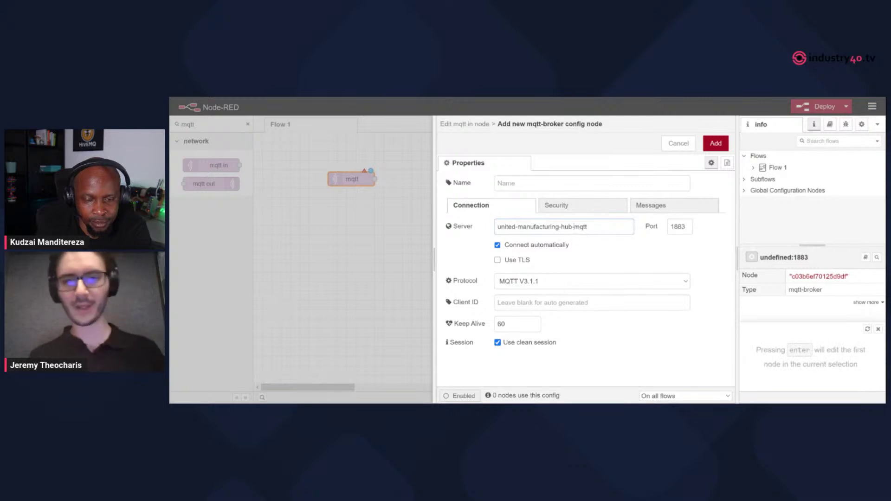
left_click(715, 144)
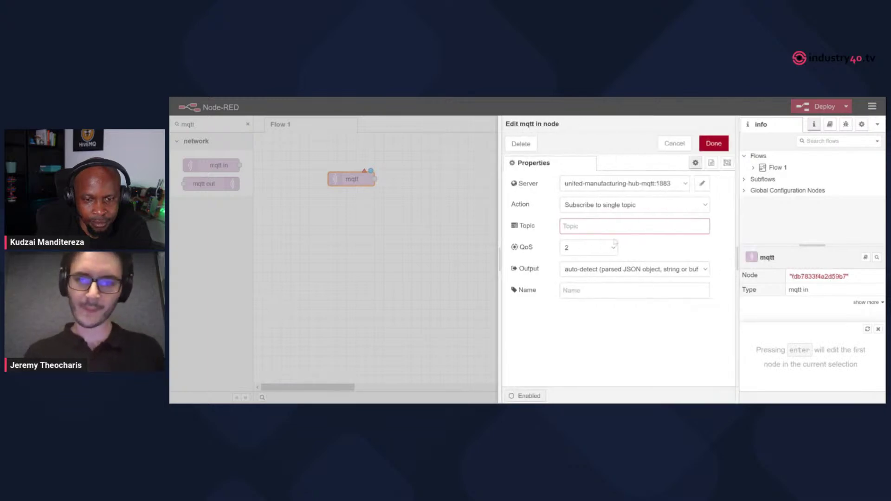
type("ia/#")
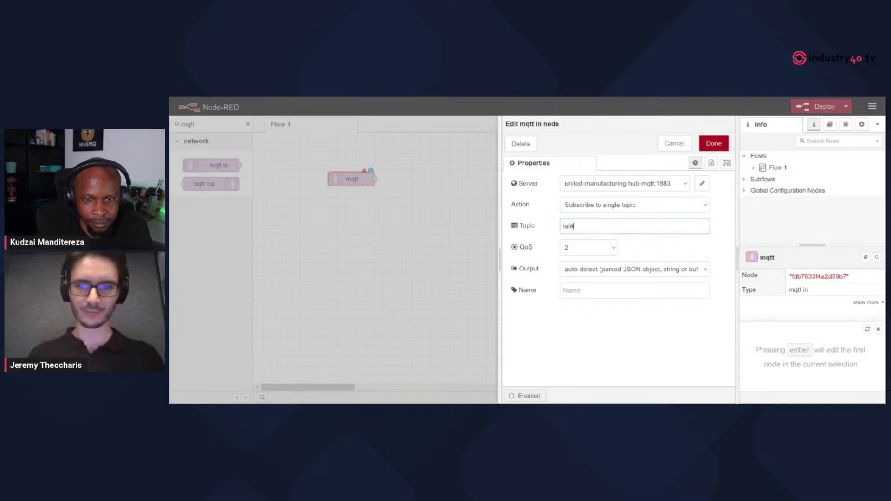
left_click(713, 143)
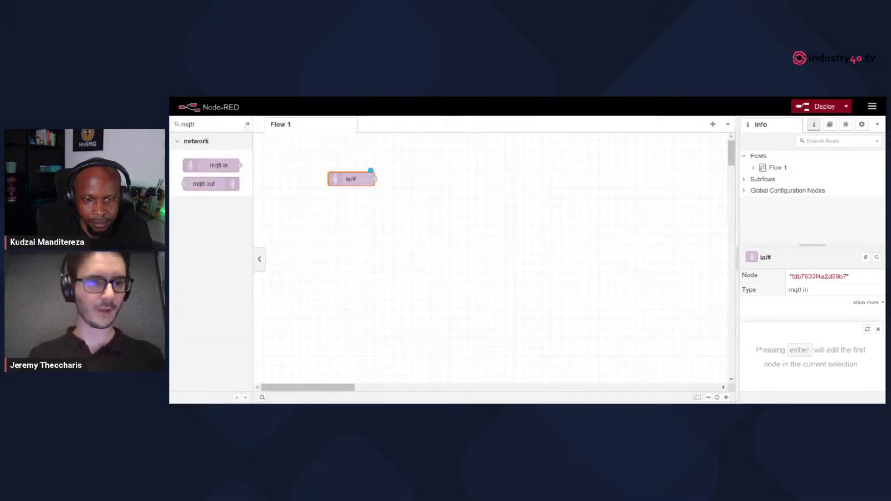
Wire a debug node to the output of the ia/# node, and deploy the flow to show its debug messages
left_click(247, 124)
left_click_drag(200, 184, 443, 179)
left_click_drag(375, 179, 412, 179)
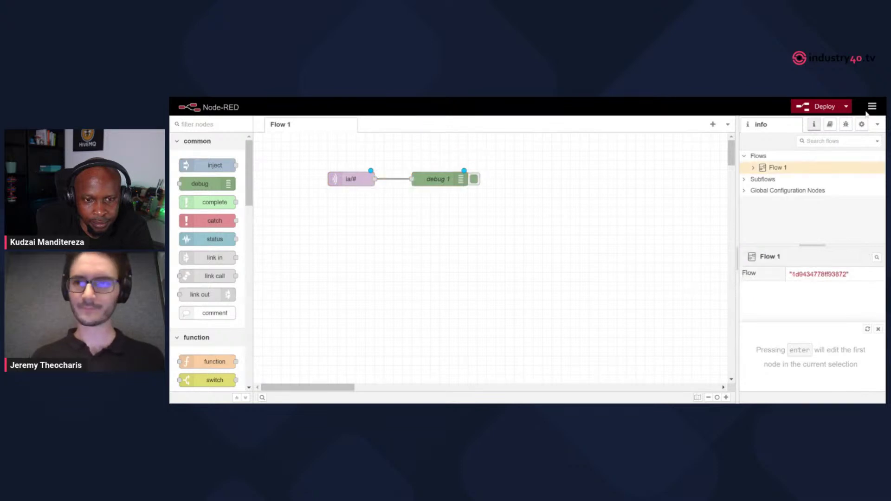
left_click(805, 108)
left_click(846, 124)
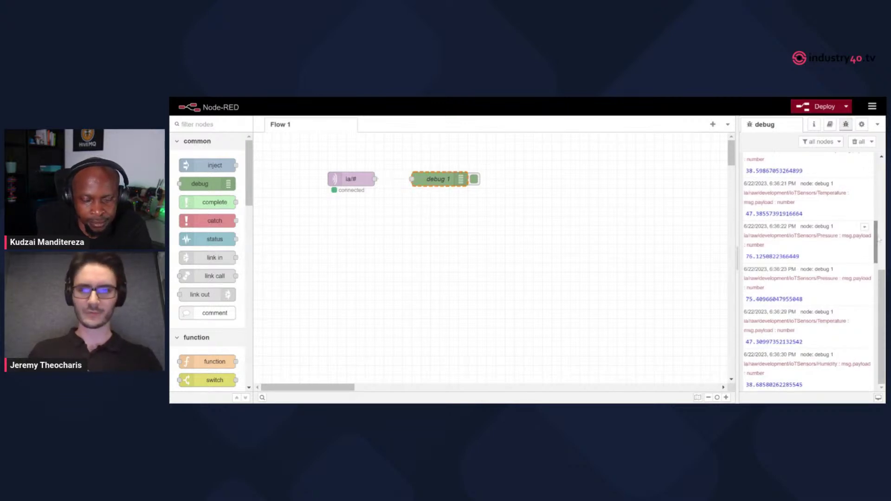
Remove the wire to the debug node and set the mqtt in node's topic to ia/raw/development/ioTSensors/Temperature
key("Delete")
left_click(420, 181)
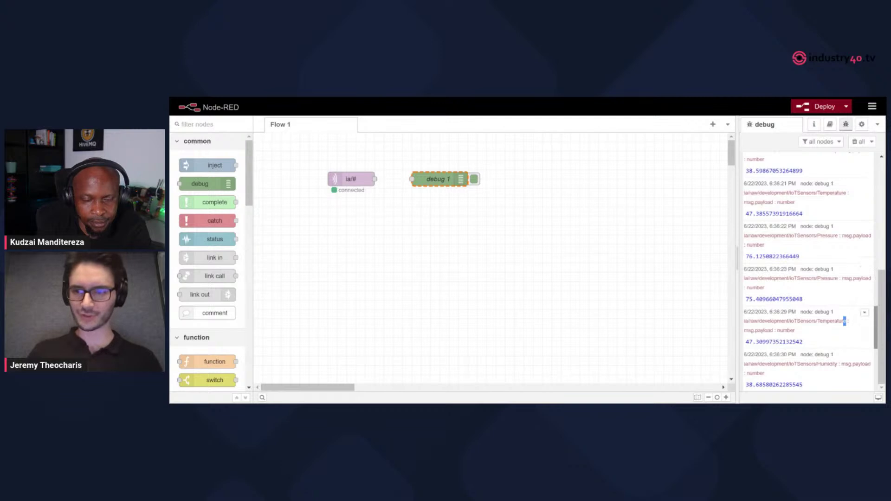
left_click_drag(844, 321, 748, 321)
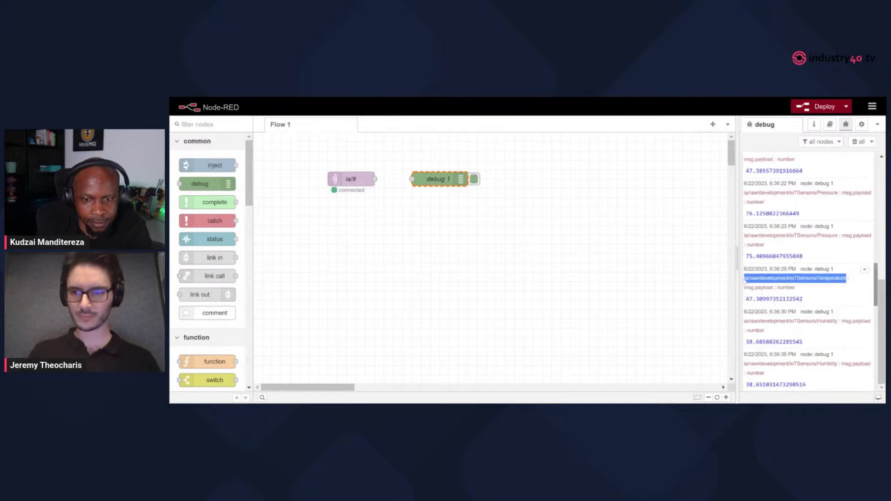
double_click(358, 179)
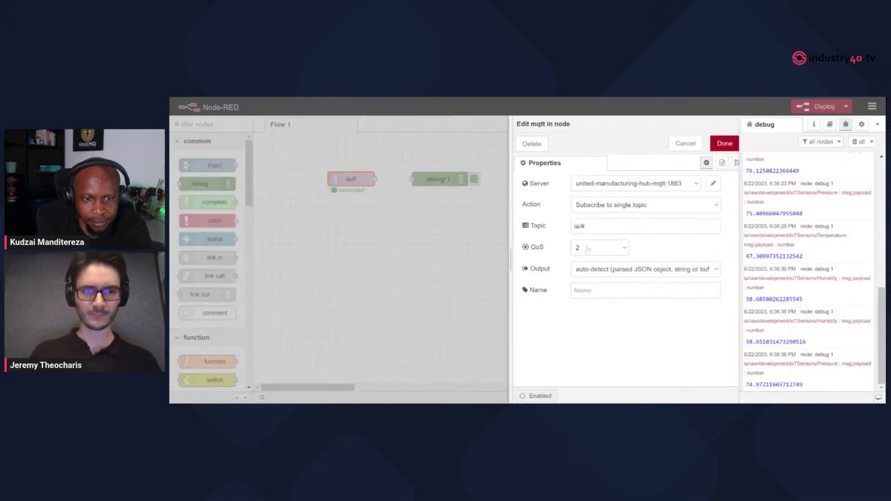
triple_click(571, 226)
type("ia/raw/development/ioTSensors/Temperature")
left_click(709, 144)
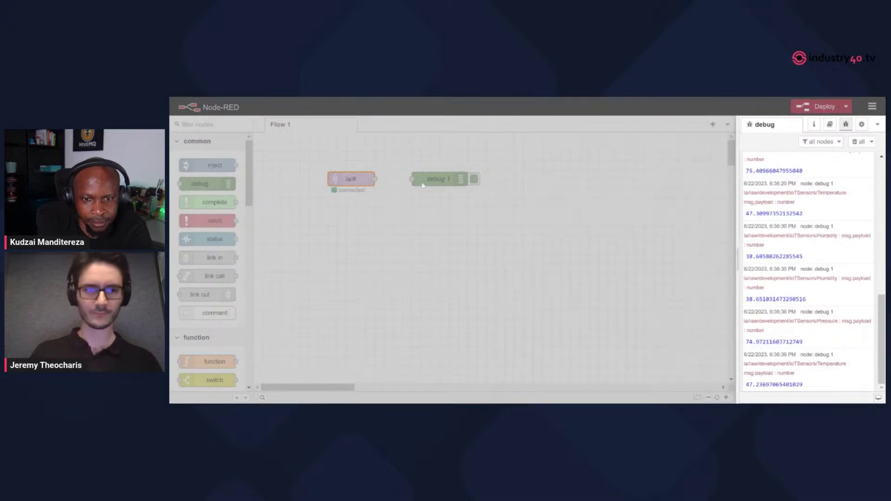
Shift the debug node away and wire a json node to the output of the Temperature mqtt in node
left_click_drag(439, 179, 589, 180)
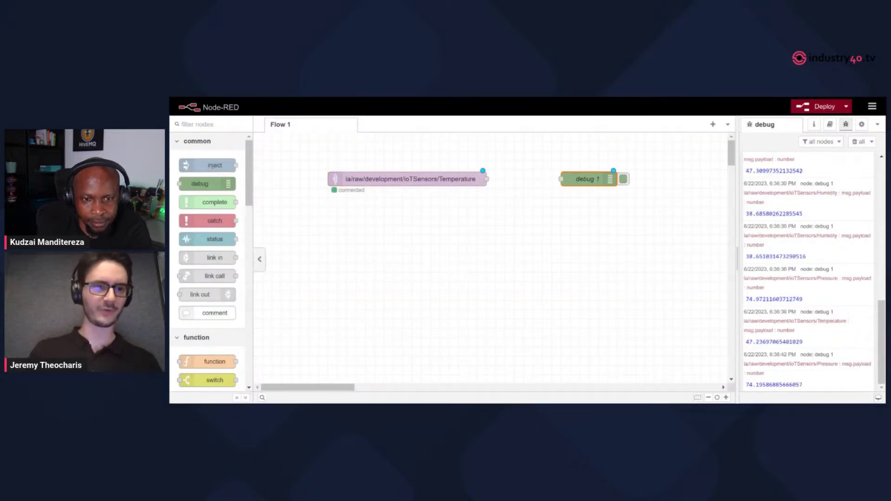
left_click(209, 125)
type("json")
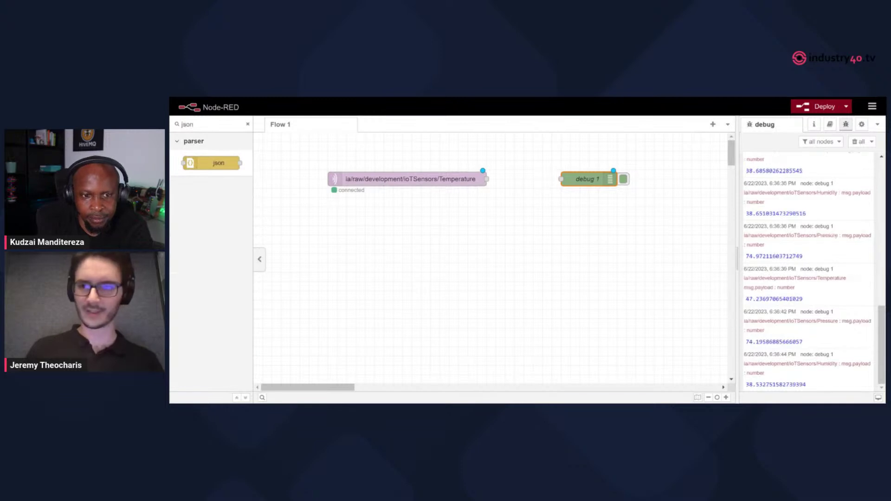
left_click_drag(211, 163, 529, 179)
left_click_drag(610, 181, 665, 180)
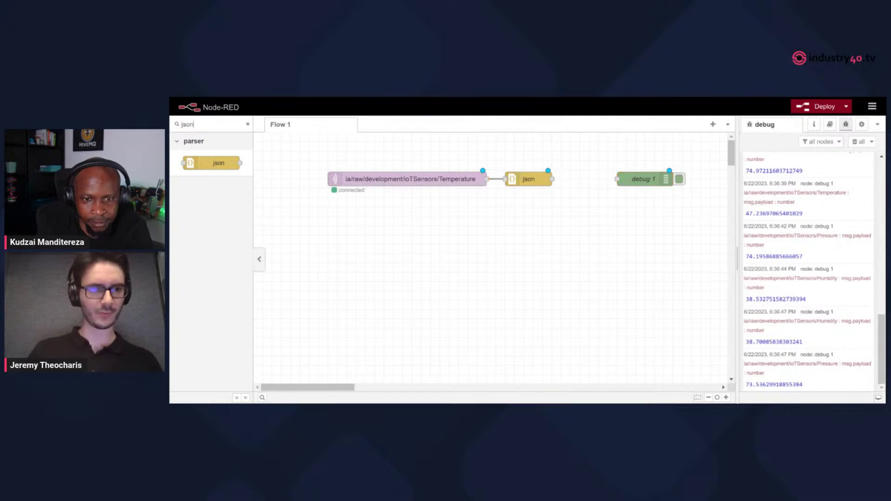
Place a function node in line after the json node and move the debug node below the row
left_click_drag(211, 123, 172, 116)
type("function")
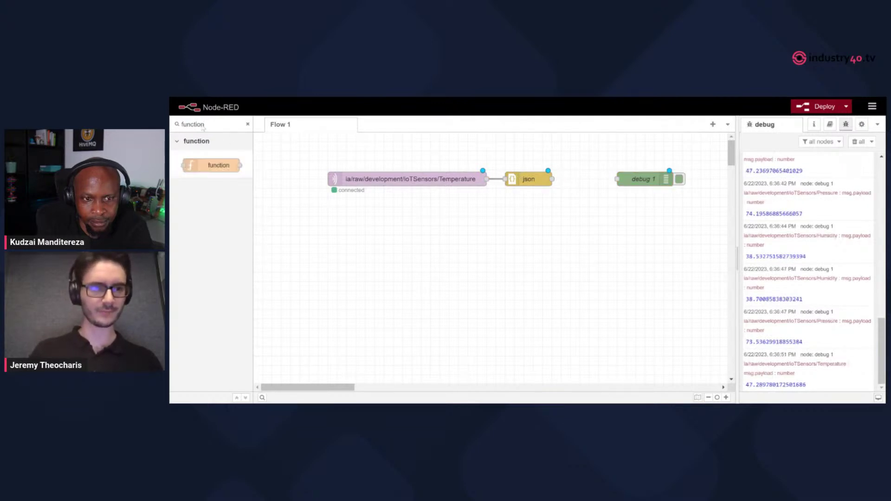
left_click_drag(212, 165, 616, 219)
left_click_drag(647, 179, 676, 208)
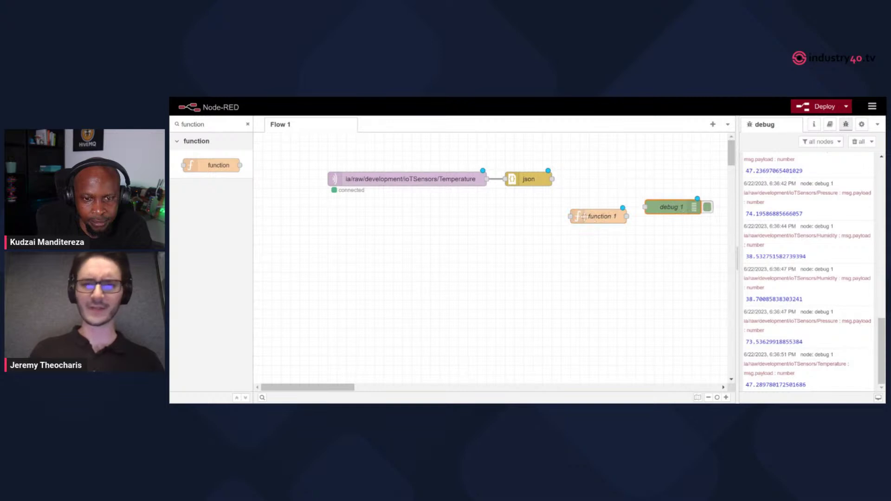
left_click_drag(588, 205, 579, 178)
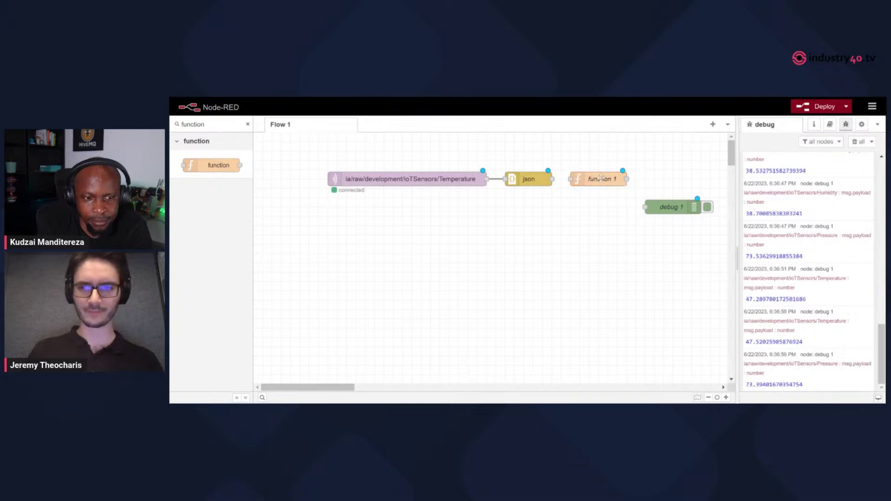
Code function 1 to output timestamp_ms as Date.now(), temperature as parseFloat(msg.payload), and topic "ia/factoryinsight/Aachen/testing/processValue"
double_click(601, 179)
type("msg.payload = {      \"timestamp_ms\": Date.now(),     \"temperature\": parseFloat(msg.payload, 10) } msg.topic = \"ia/factoryinsight/Aachen/testing/processValue\"; return msg;")
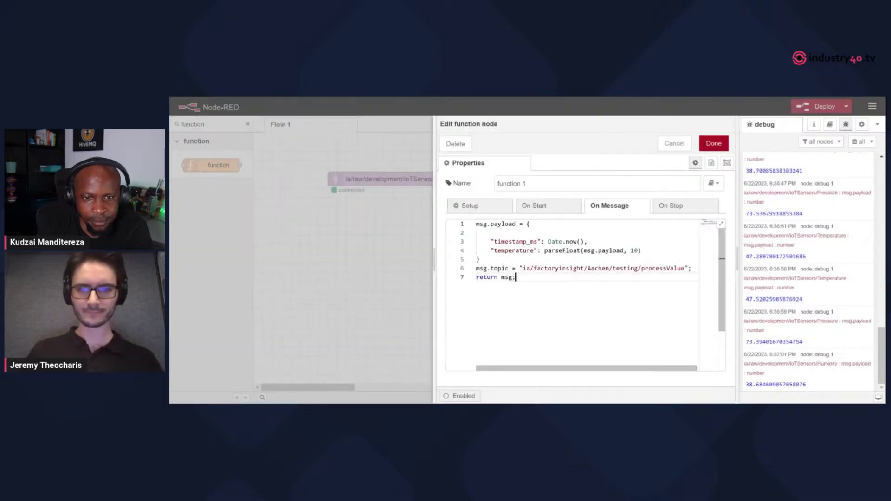
left_click_drag(638, 250, 624, 251)
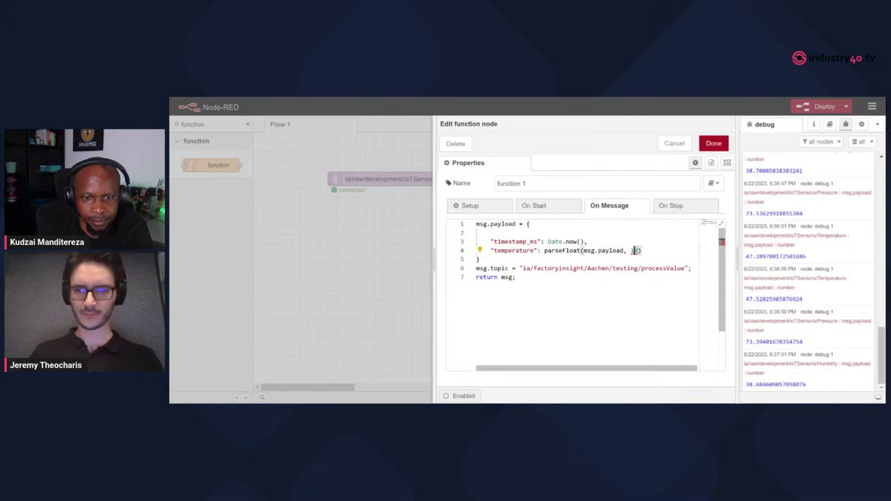
key("BackSpace")
left_click(587, 242)
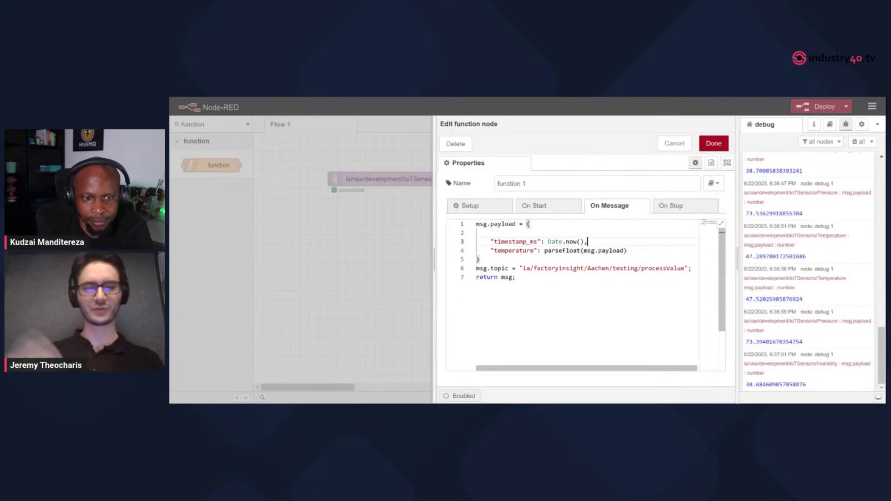
left_click(477, 233)
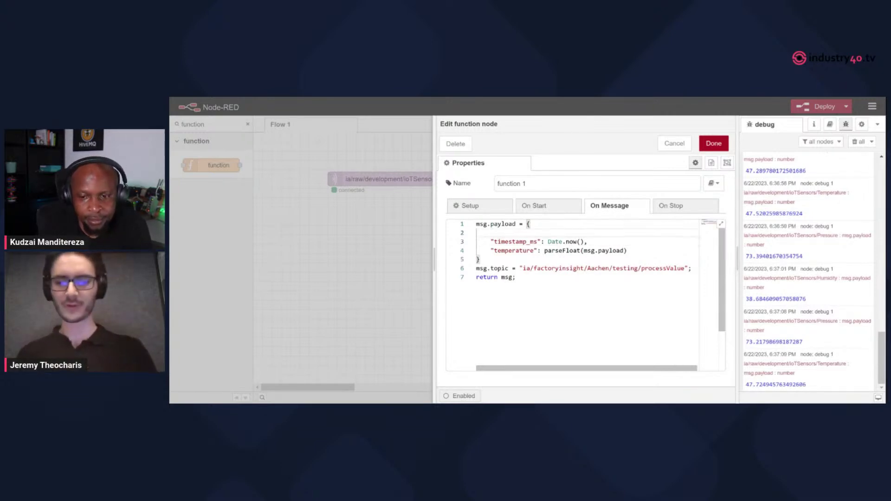
key("BackSpace")
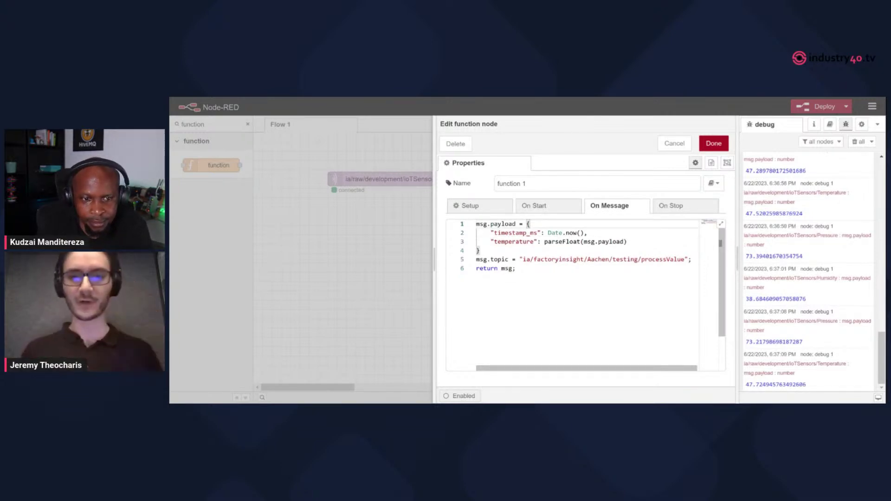
left_click(626, 242)
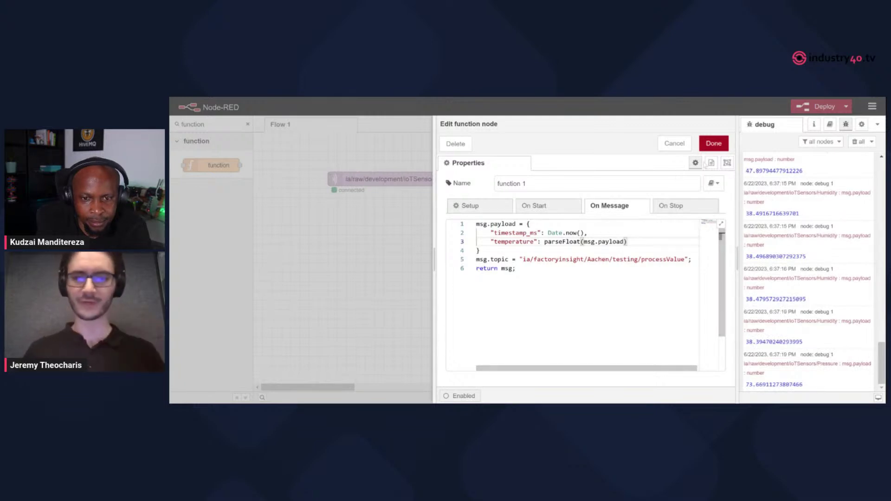
left_click(714, 143)
Wire the json node's output to the input of function 1
left_click_drag(552, 179, 572, 179)
mouse_move(626, 179)
left_mouse_down()
mouse_move(644, 207)
mouse_move(623, 184)
left_mouse_up()
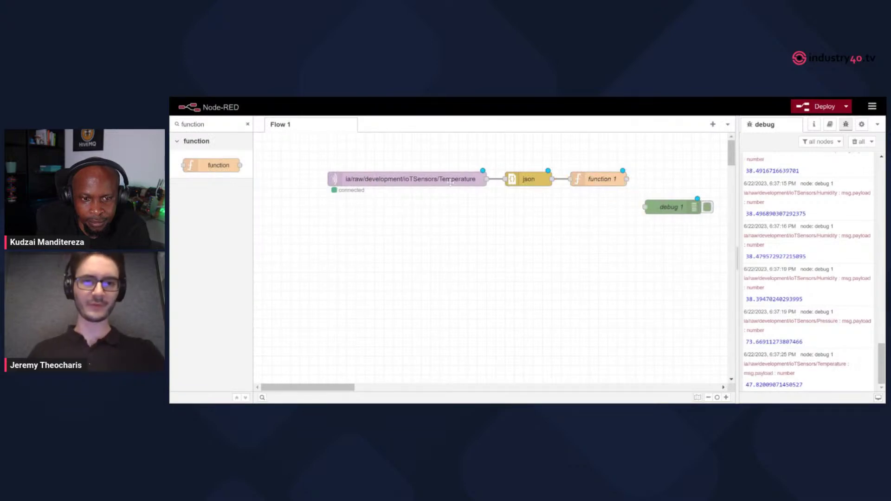
Copy the topic string ia/factoryinsight/Aachen/testing/processValue from the code of function 1 and close its editor
double_click(590, 183)
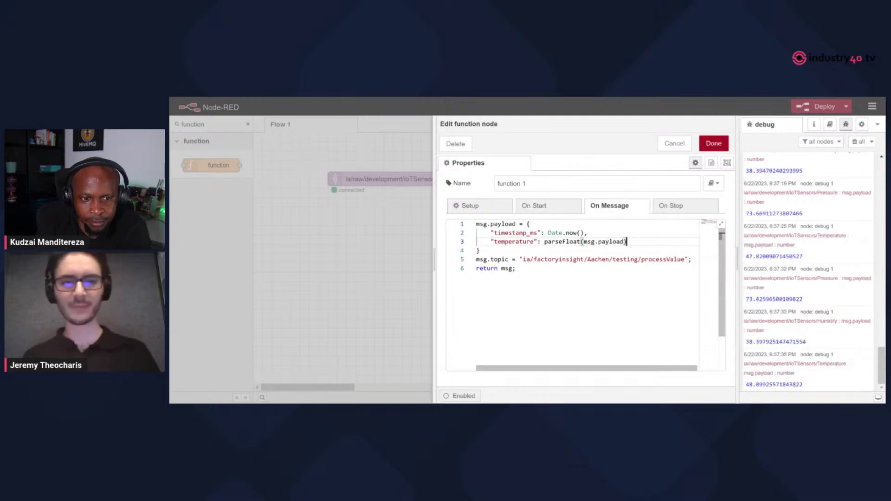
left_click_drag(523, 259, 683, 260)
key("ctrl+c")
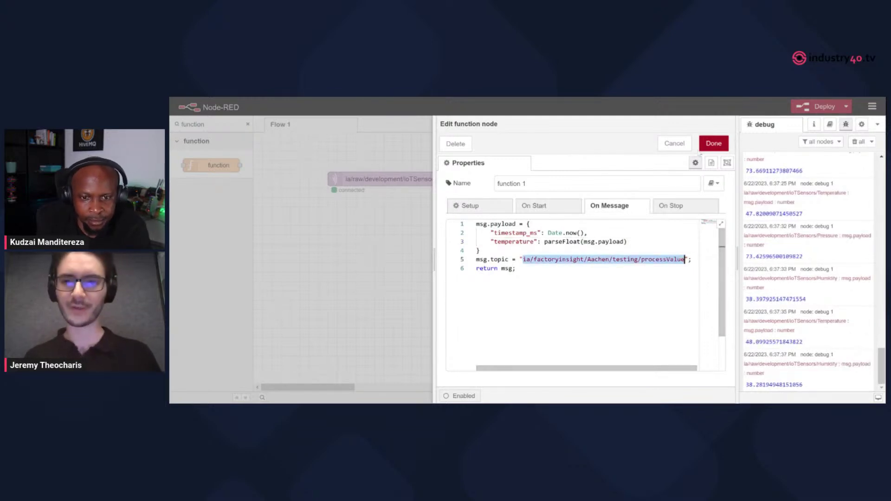
key("ctrl+Return")
Add an mqtt out node after function 1, using the united-manufacturing-hub-mqtt:1883 broker and leaving its topic blank
key("Escape")
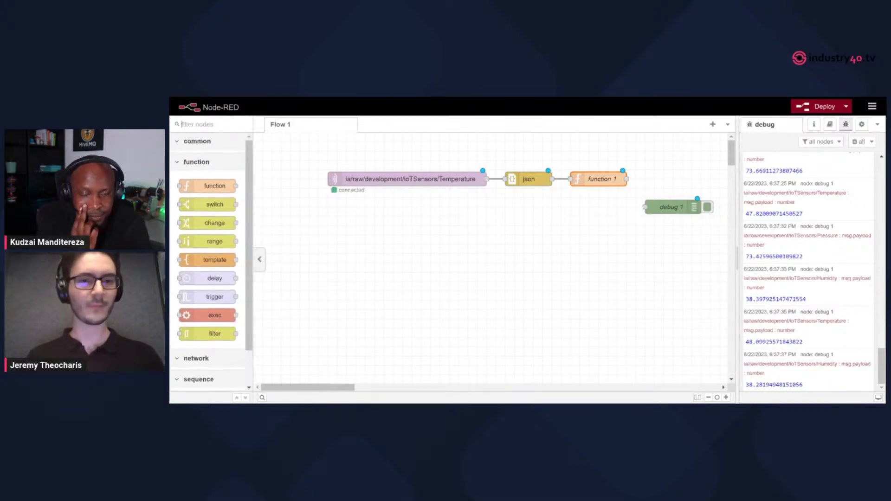
type("mqtt")
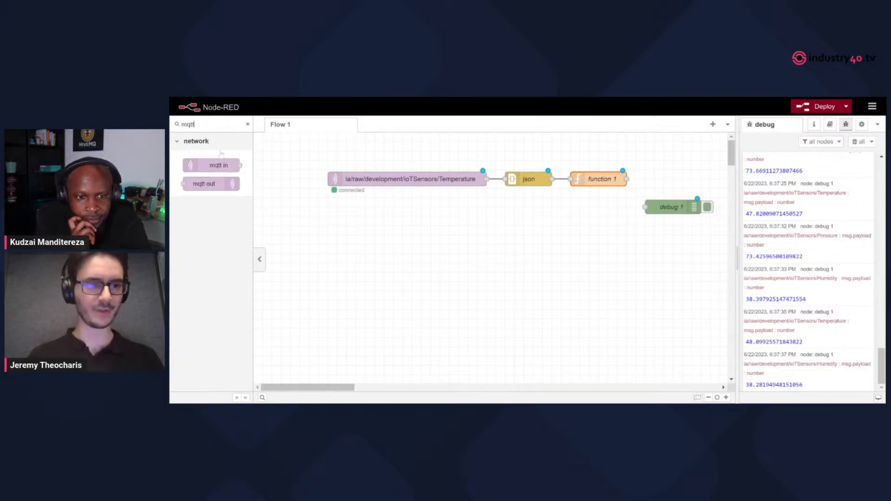
left_click_drag(201, 186, 659, 181)
double_click(668, 179)
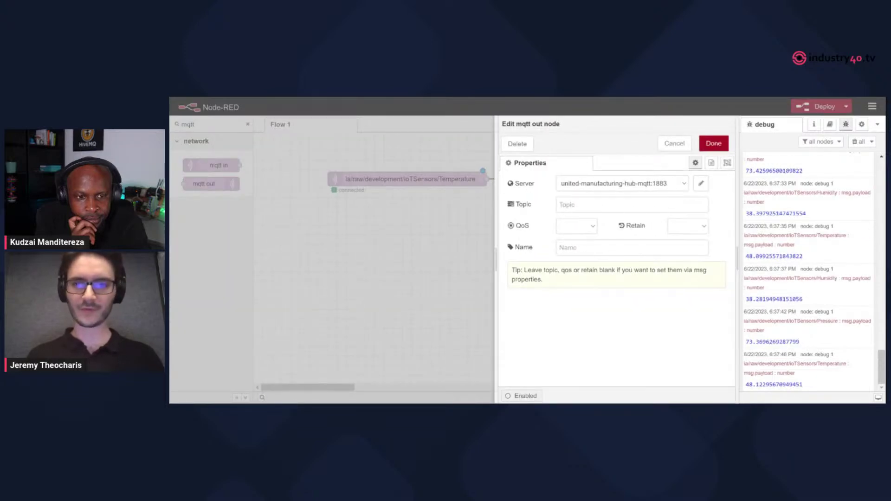
left_click(720, 145)
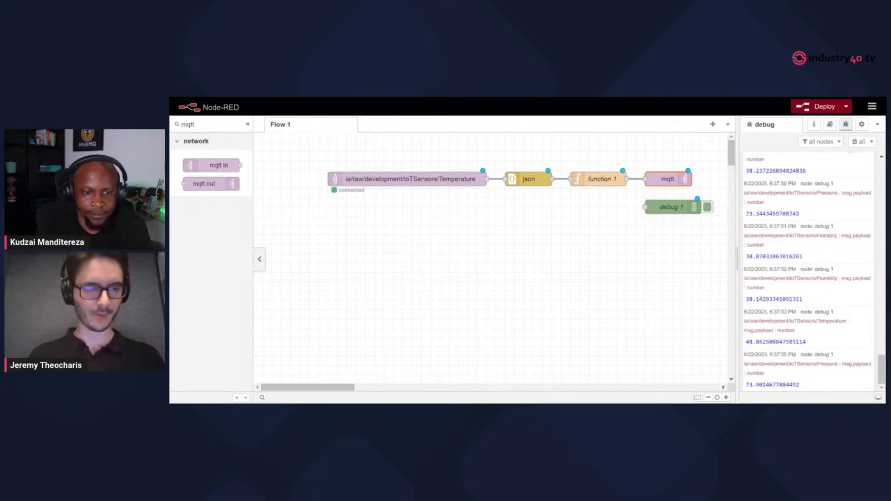
Add an mqtt in node below the existing flow, subscribed to the copied topic ia/factoryinsight/Aachen/testing/processValue
left_click_drag(210, 167, 376, 234)
double_click(380, 235)
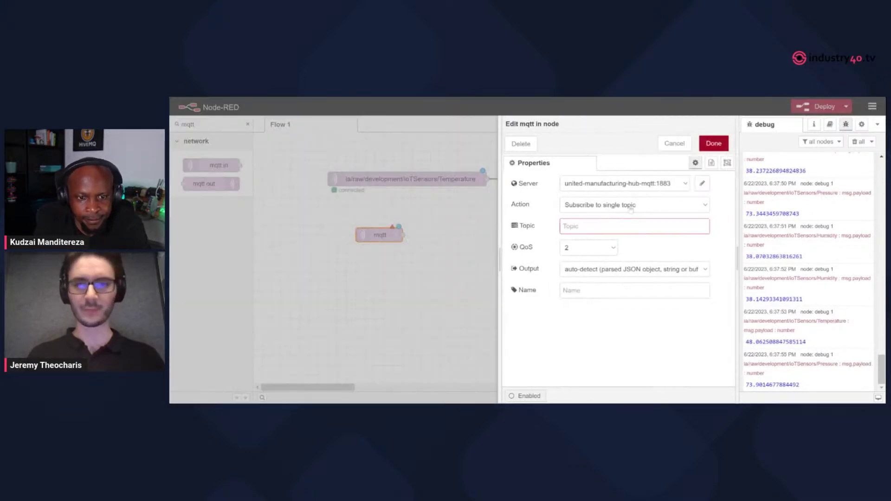
key("ctrl+v")
left_click(714, 143)
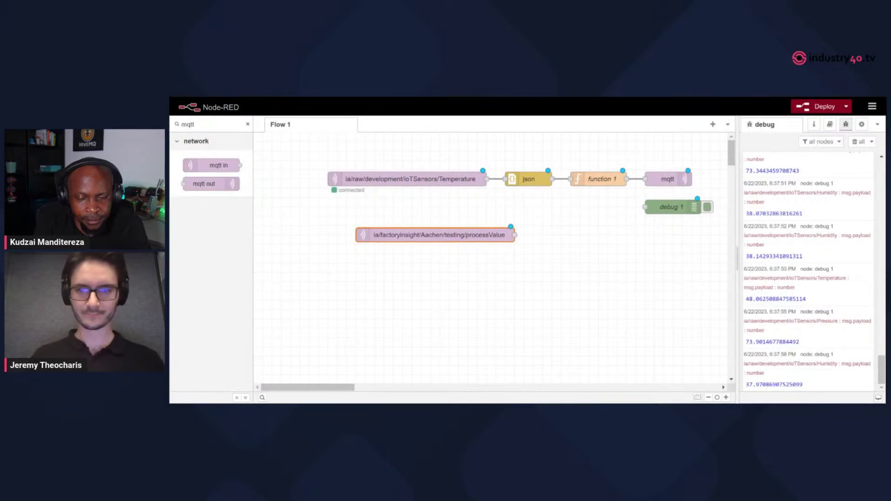
Move debug 1 beside the new mqtt in node and wire them together, then deploy the flow and clear the debug messages
left_click_drag(673, 205, 584, 235)
left_click_drag(515, 235, 562, 235)
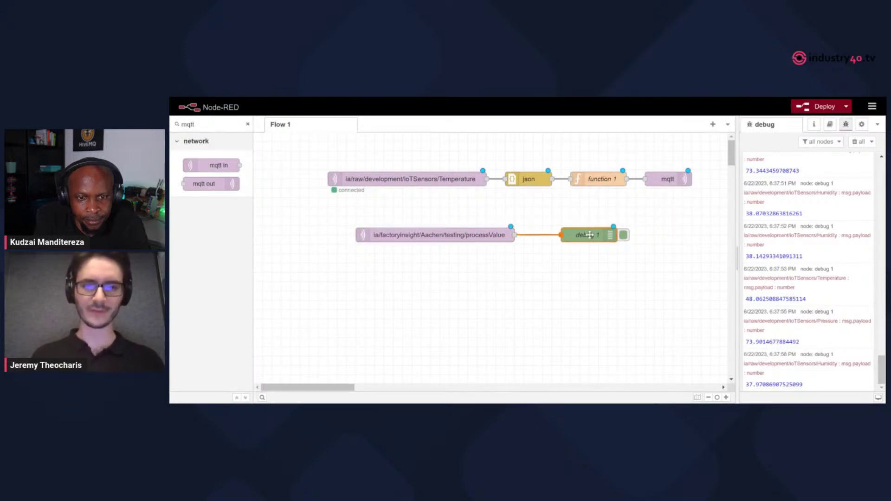
left_click(821, 106)
left_click(859, 142)
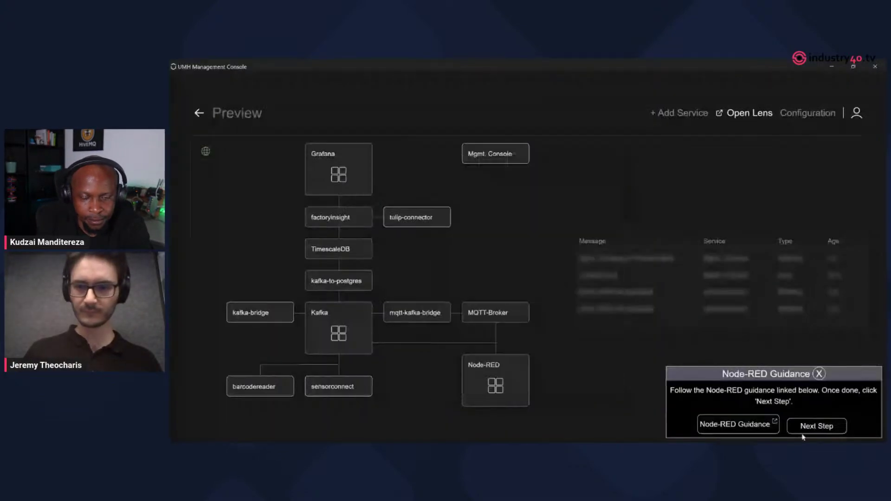
Switch to the UMH Management Console, advance the guide to data visualization, and open Grafana after revealing its login credentials
left_click(802, 431)
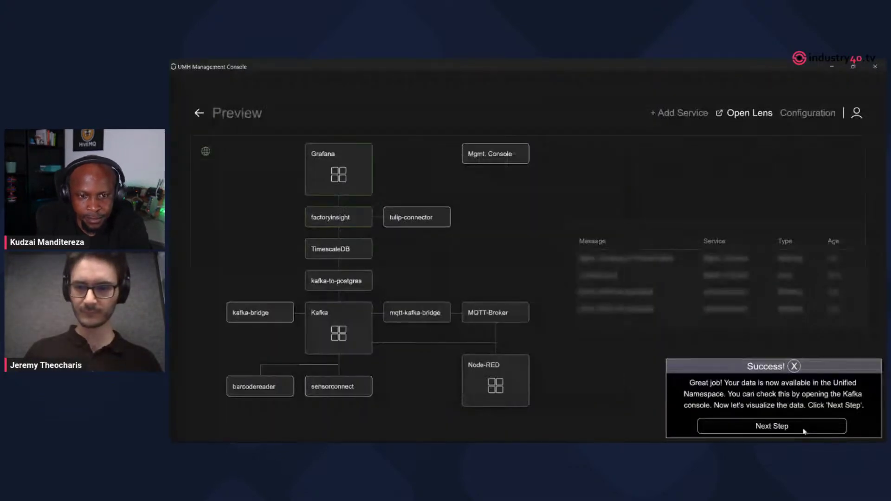
left_click(779, 429)
left_click(316, 171)
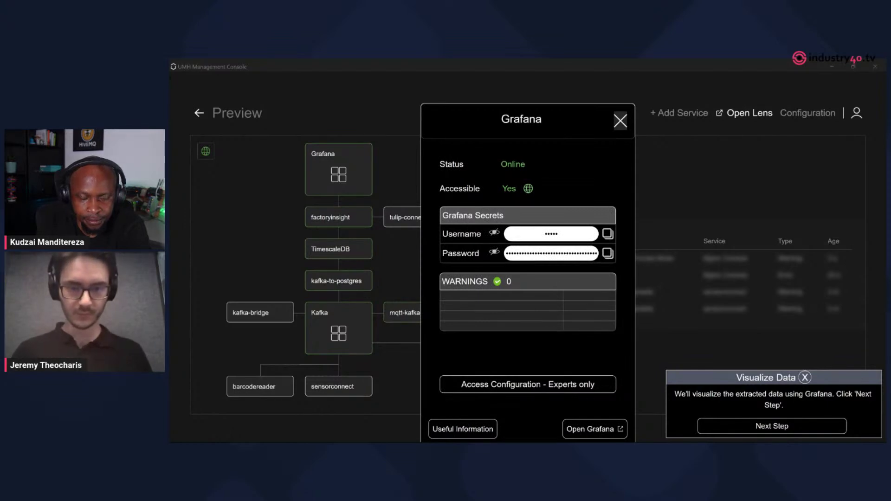
left_click(495, 234)
left_click(494, 253)
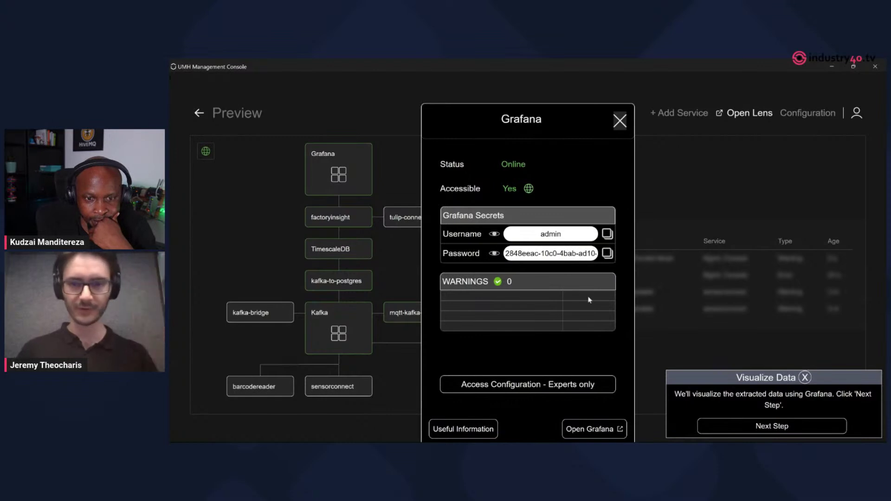
left_click(591, 431)
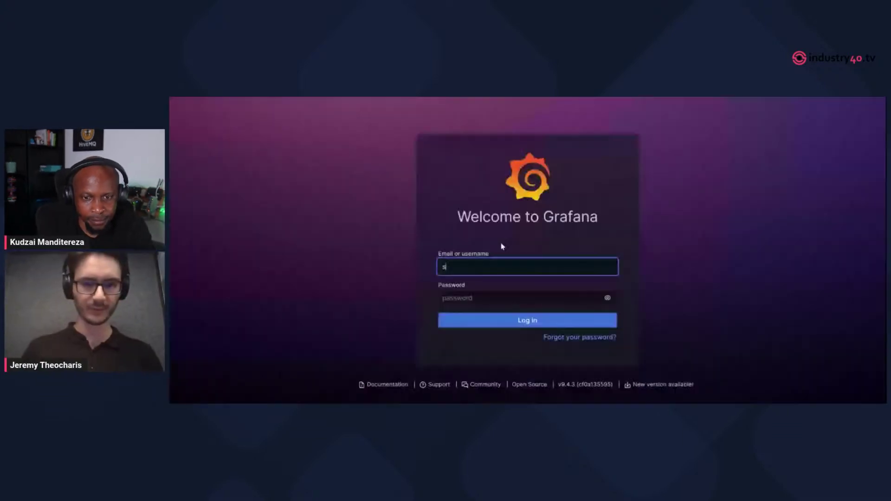
Log in to Grafana with the username admin and the copied account password
type("dmin")
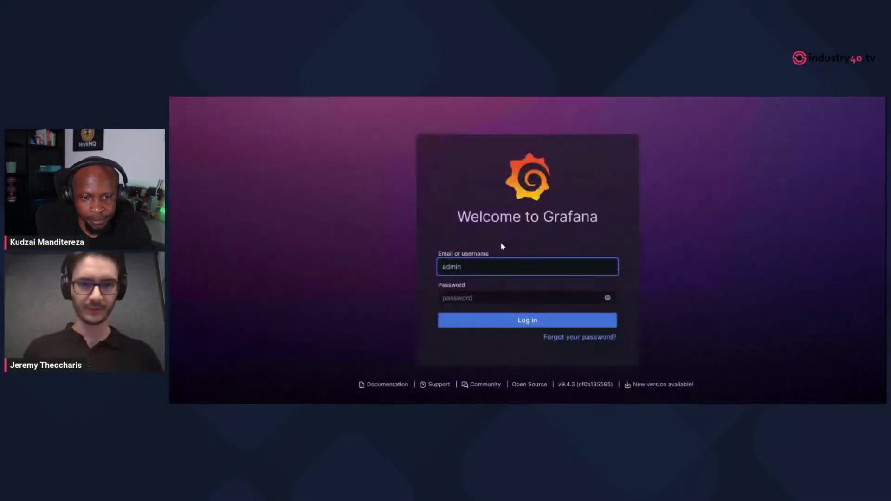
key("Tab")
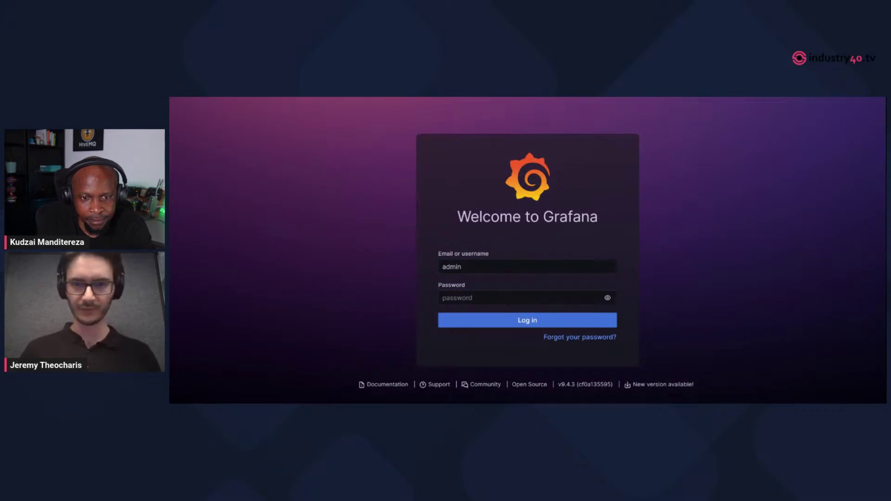
left_click(527, 298)
key("ctrl+v")
left_click(494, 320)
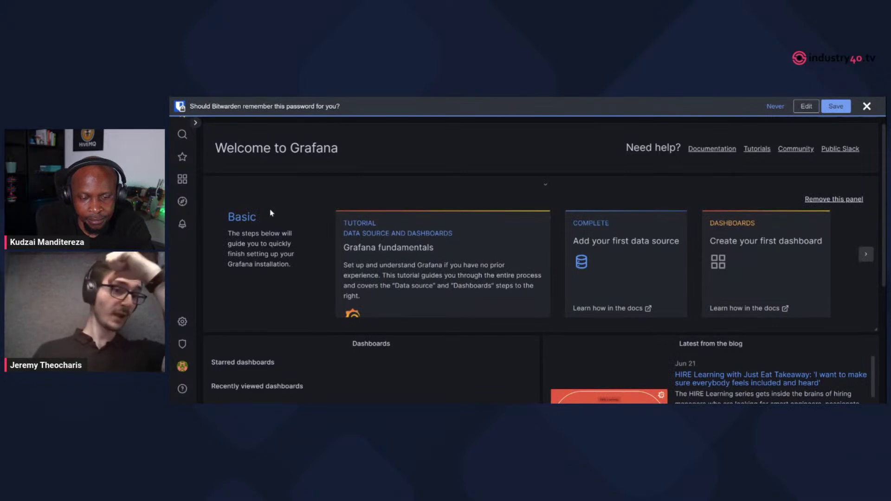
Open Grafana's Explore view and compare the query's location and asset with the processValue topic in Node-RED
left_click(182, 202)
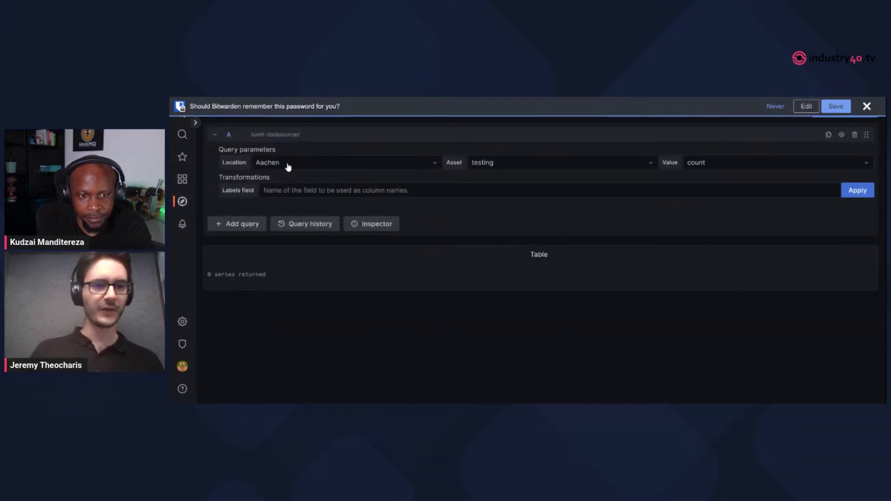
left_click(289, 165)
left_click(306, 144)
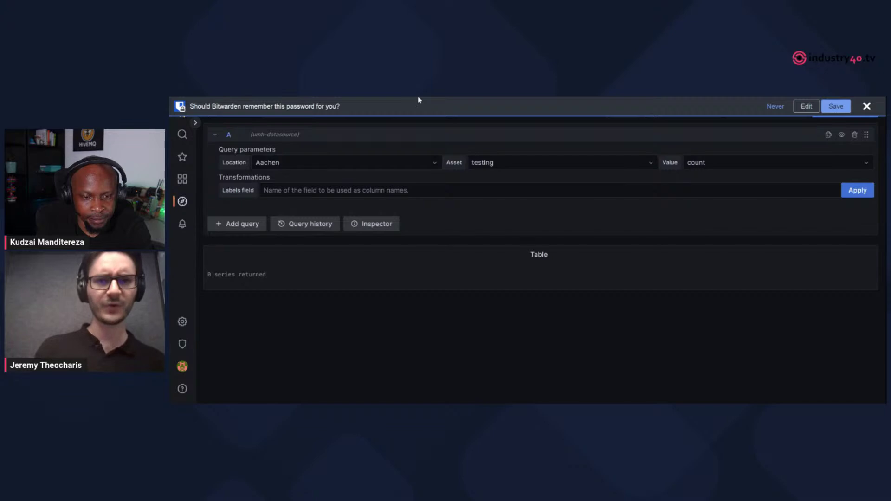
key("alt+Tab")
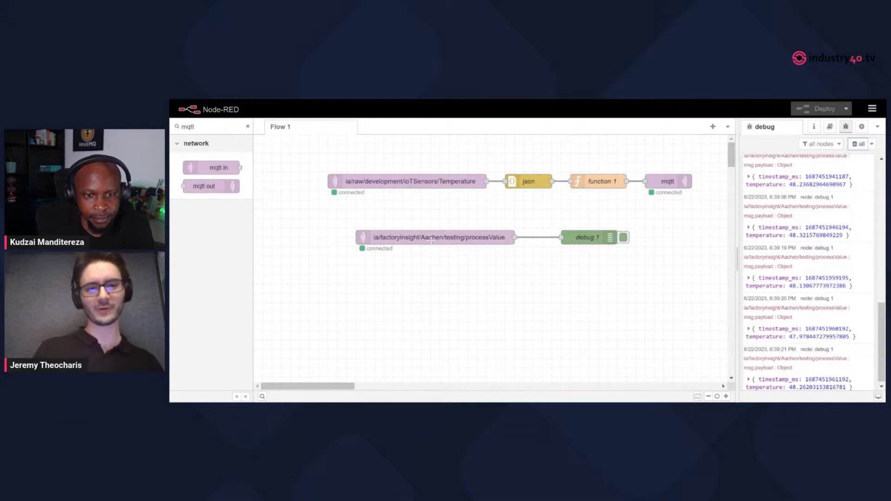
left_click(650, 99)
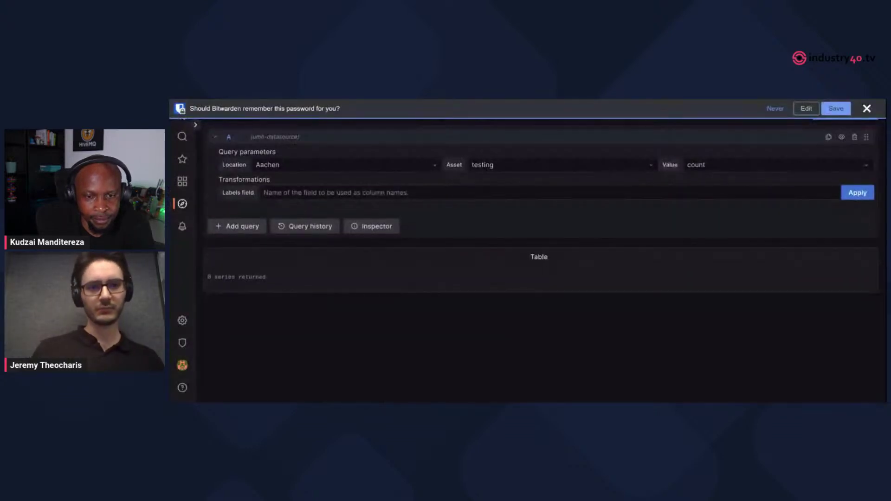
Query the process_temperature value for location Aachen and asset testing, and examine the resulting graph
left_click(278, 170)
left_click(284, 181)
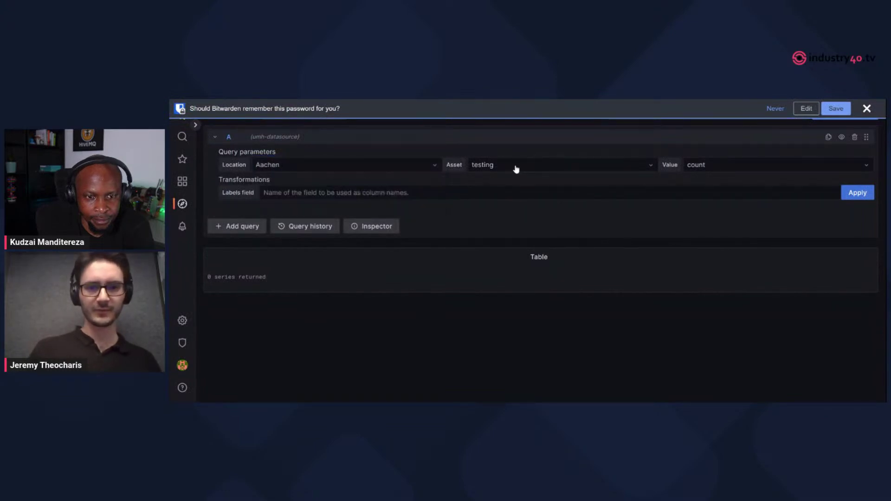
left_click(517, 169)
left_click(723, 167)
left_click(724, 167)
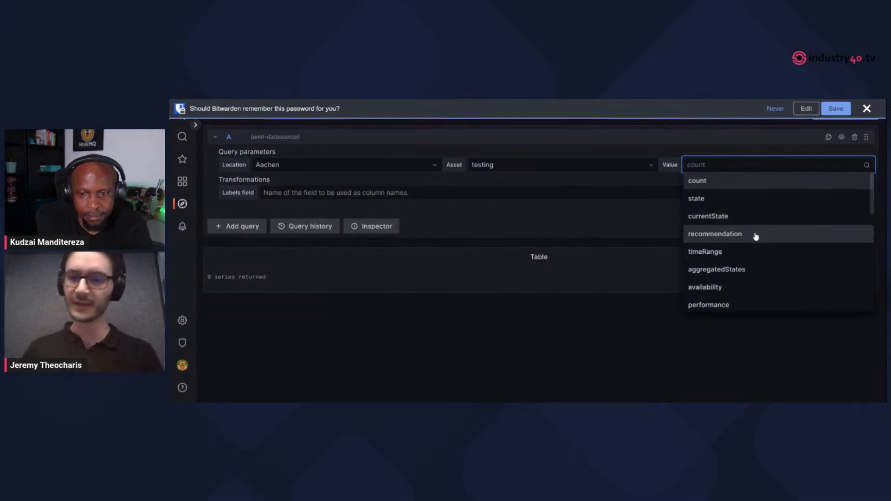
scroll(755, 240, "down", 3)
scroll(754, 244, "down", 5)
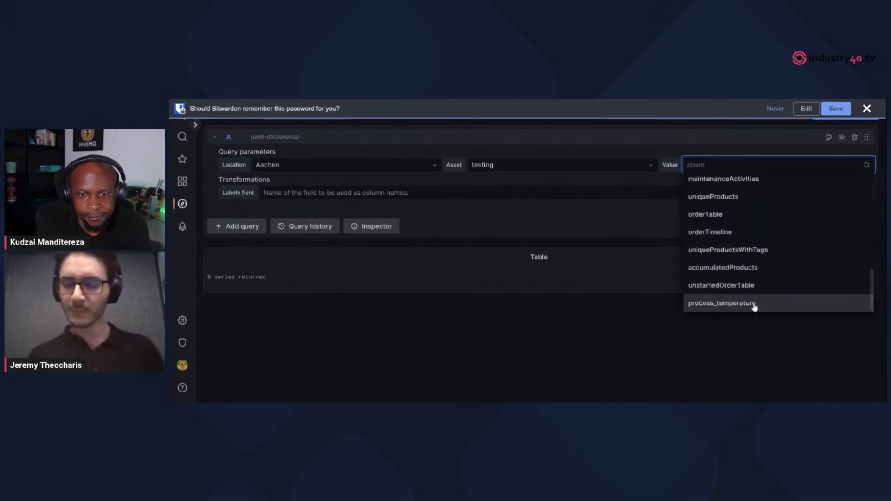
left_click(723, 304)
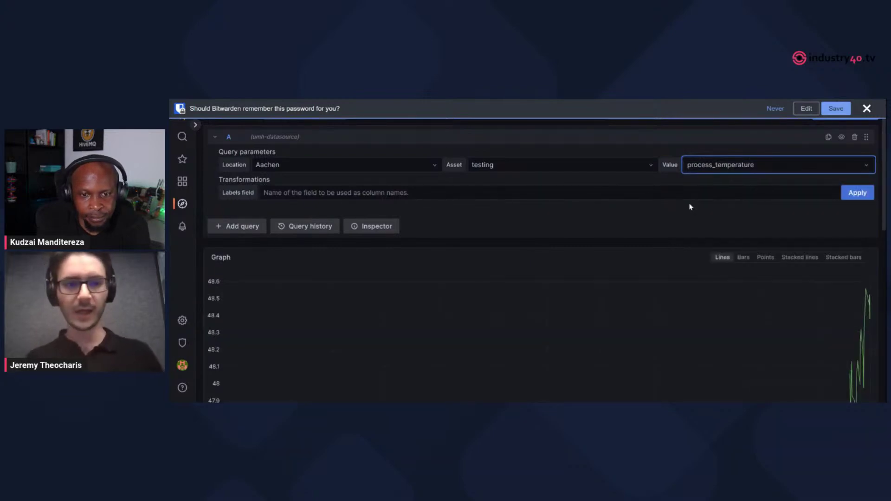
scroll(645, 198, "down", 2)
scroll(763, 289, "up", 2)
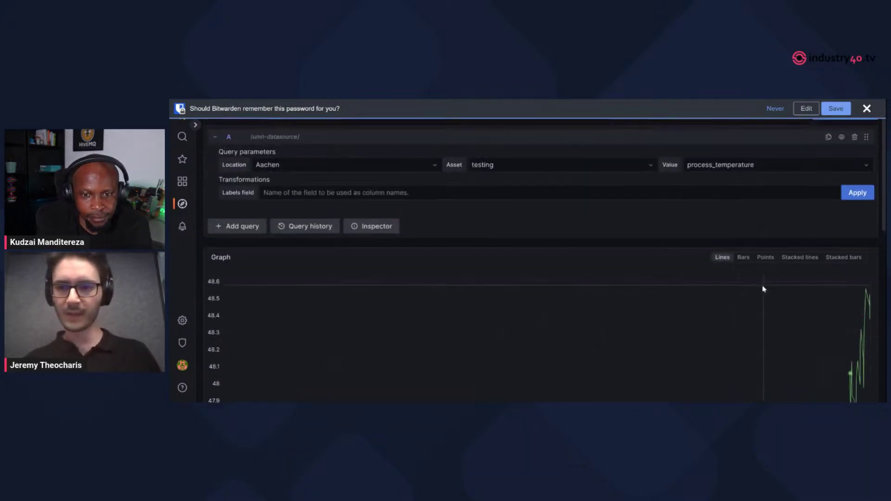
scroll(793, 309, "down", 2)
scroll(859, 284, "up", 1)
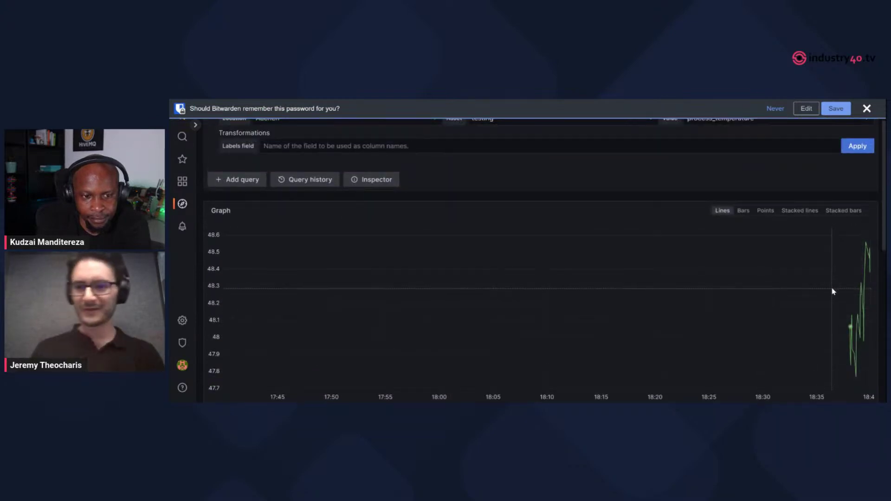
scroll(685, 227, "up", 1)
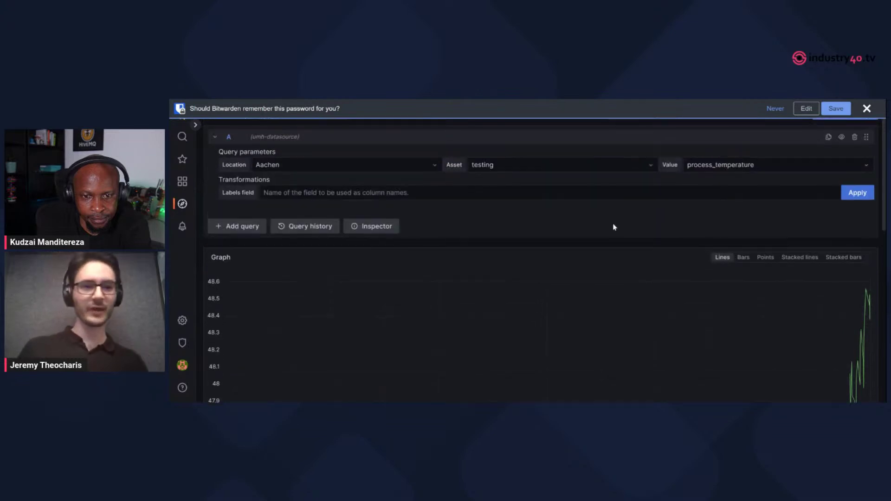